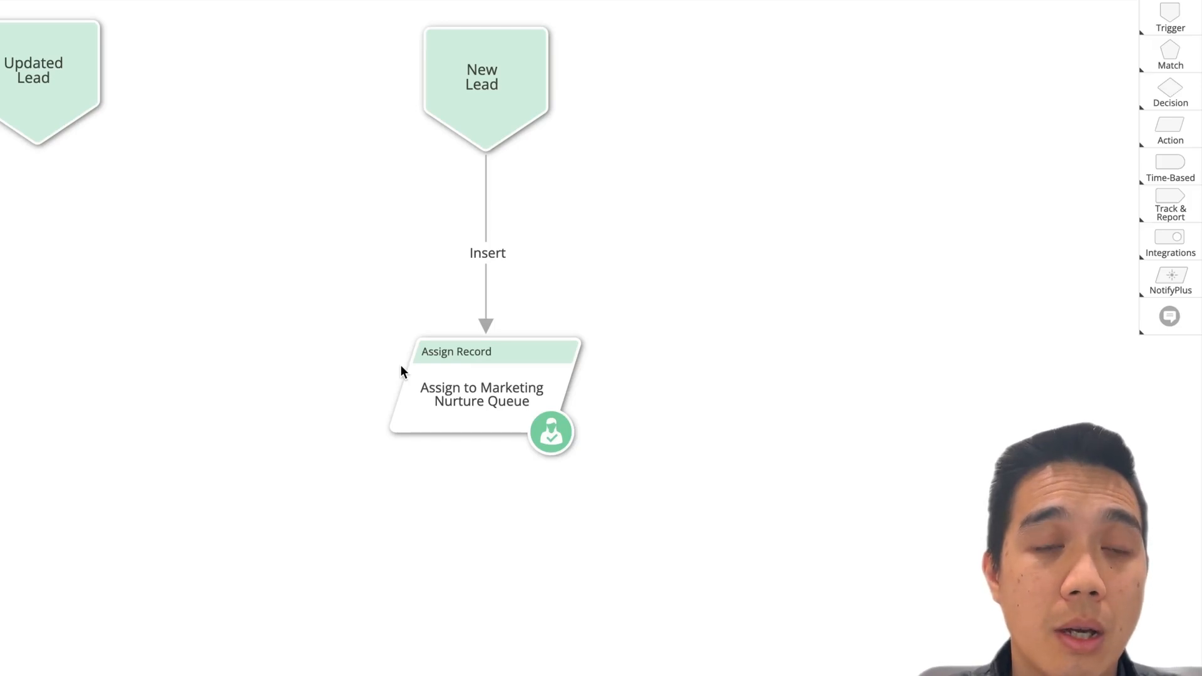
# - Examine the record assignment settings of the "Assign to Marketing Nurture Queue" node under the New Lead trigger
pyautogui.click(430, 396)
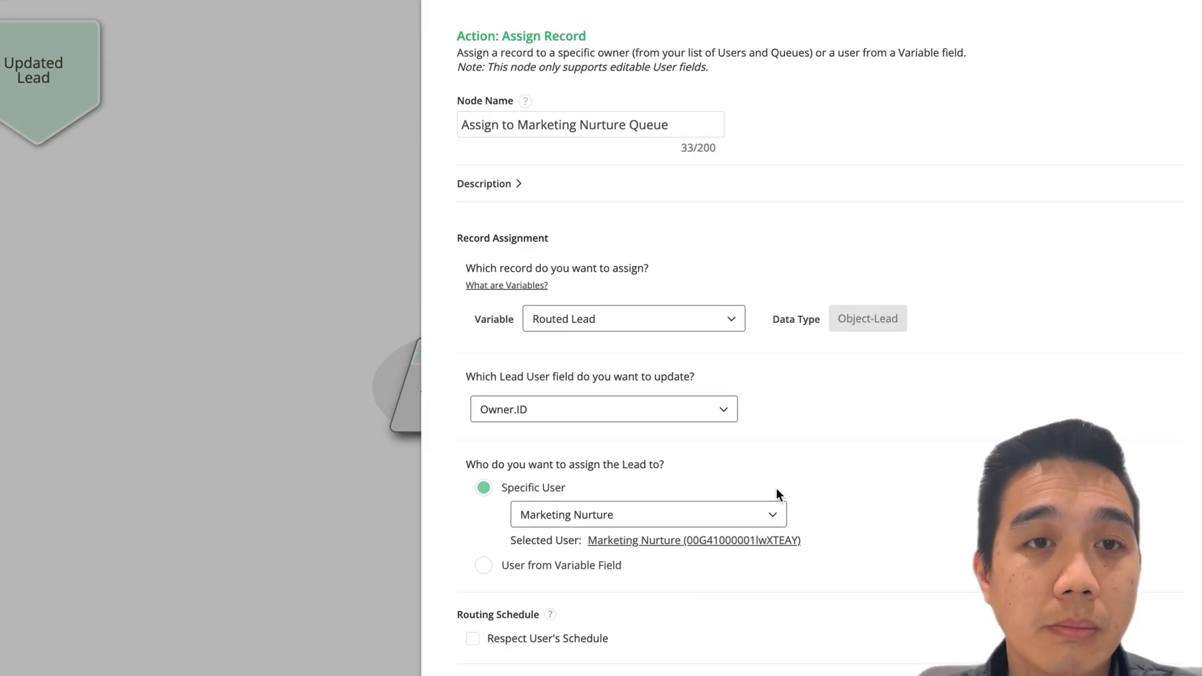
pyautogui.click(265, 525)
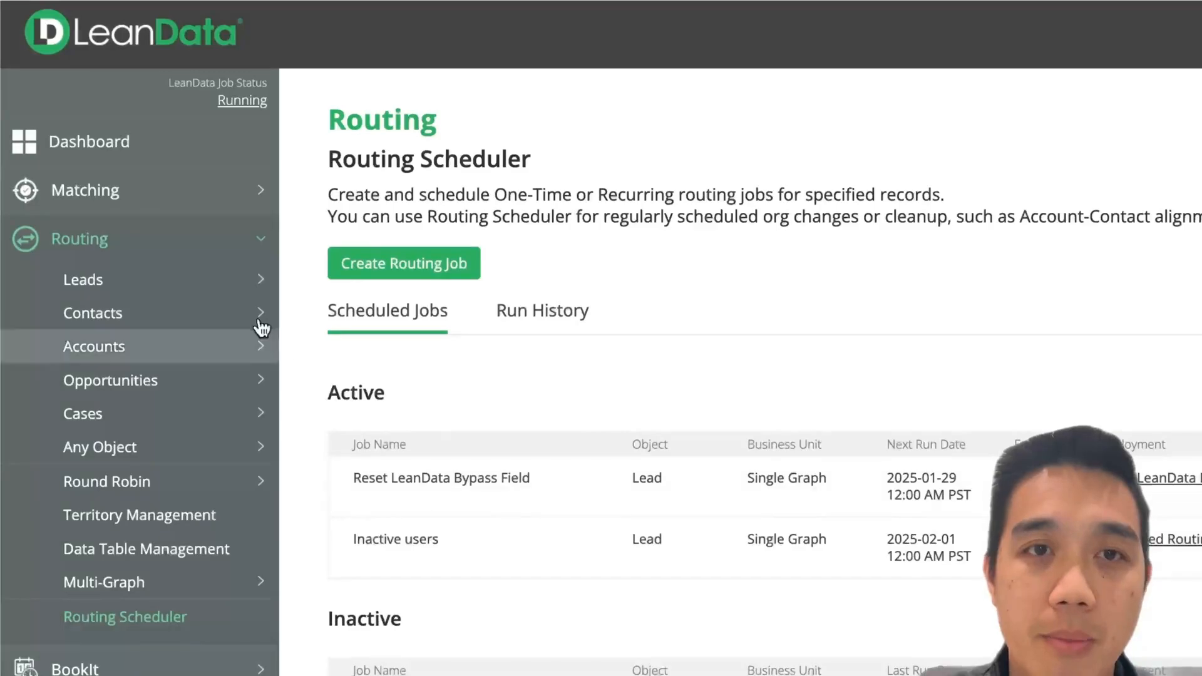
# - Create a new routing job in the Routing Scheduler and name it "Reassign Expired Records"
pyautogui.click(221, 240)
pyautogui.click(220, 241)
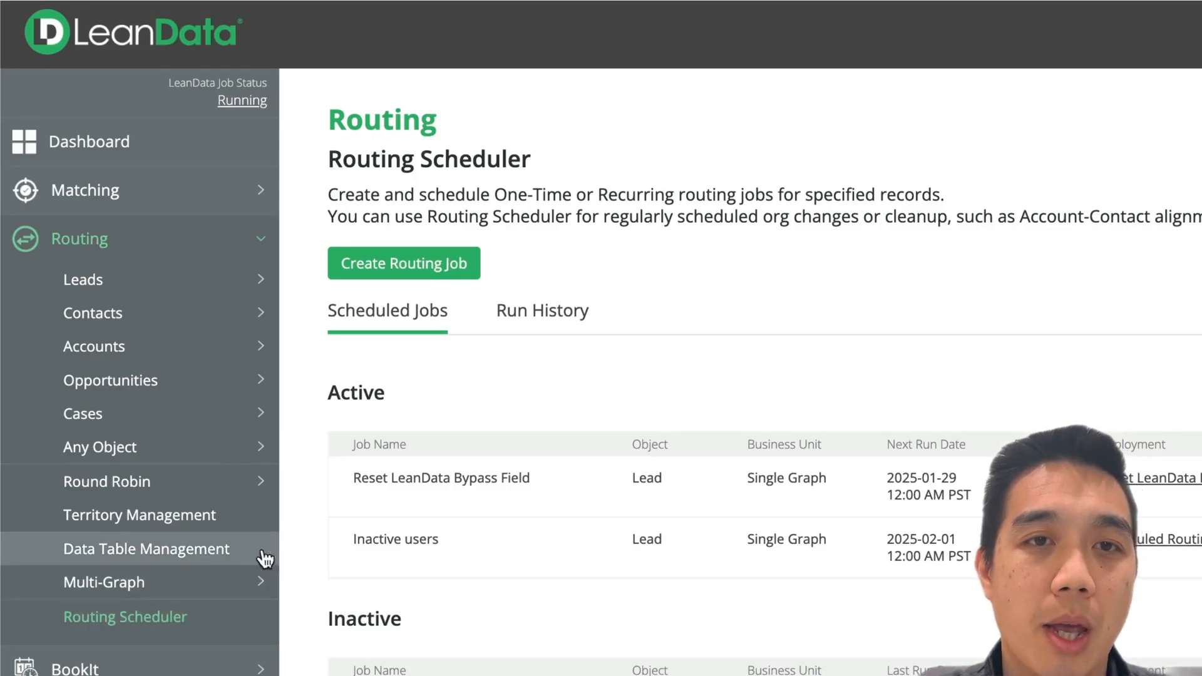
pyautogui.click(464, 281)
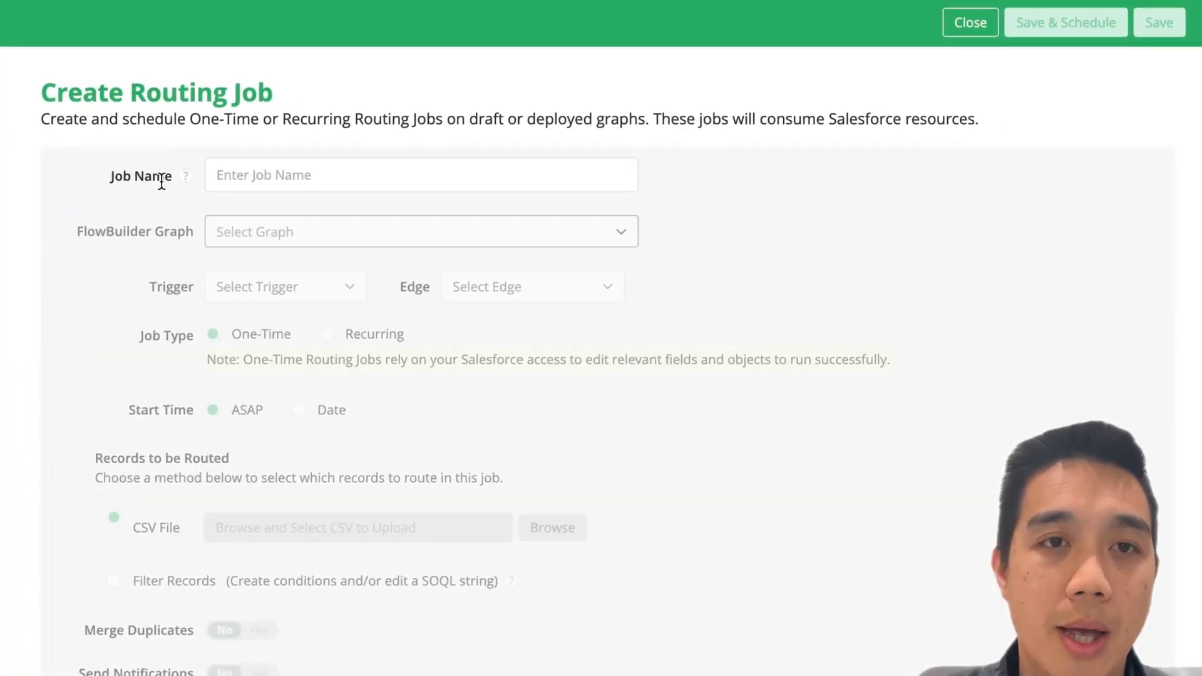
pyautogui.click(238, 170)
pyautogui.write('Reass')
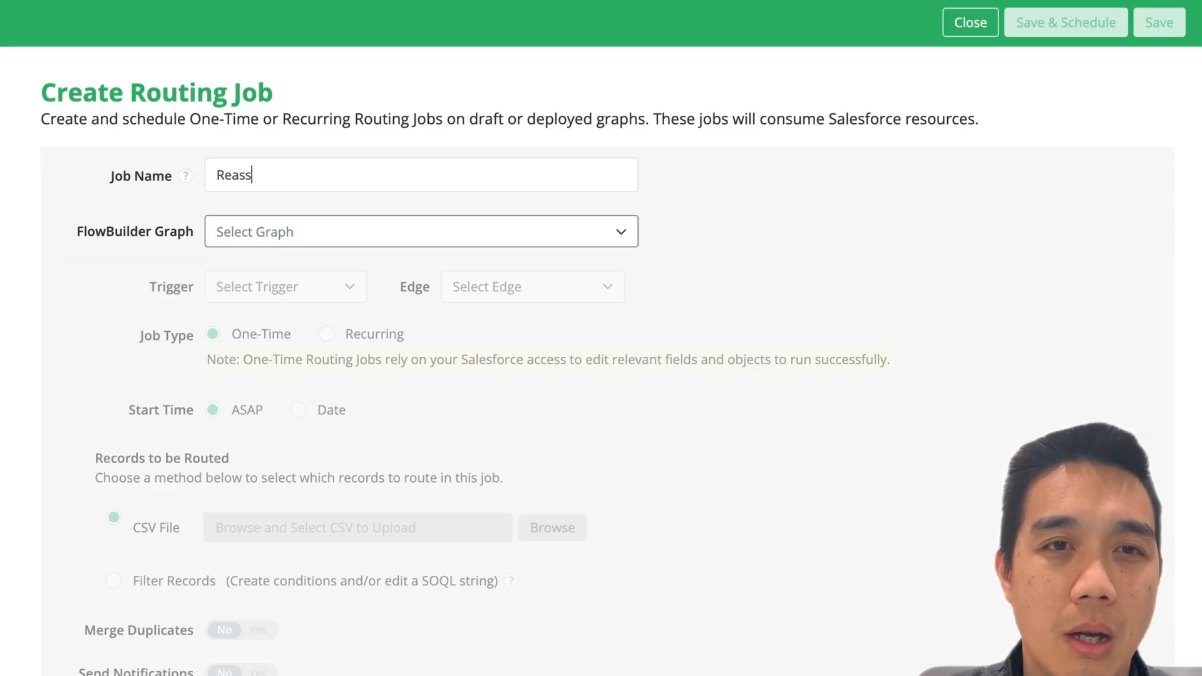
pyautogui.write('ign')
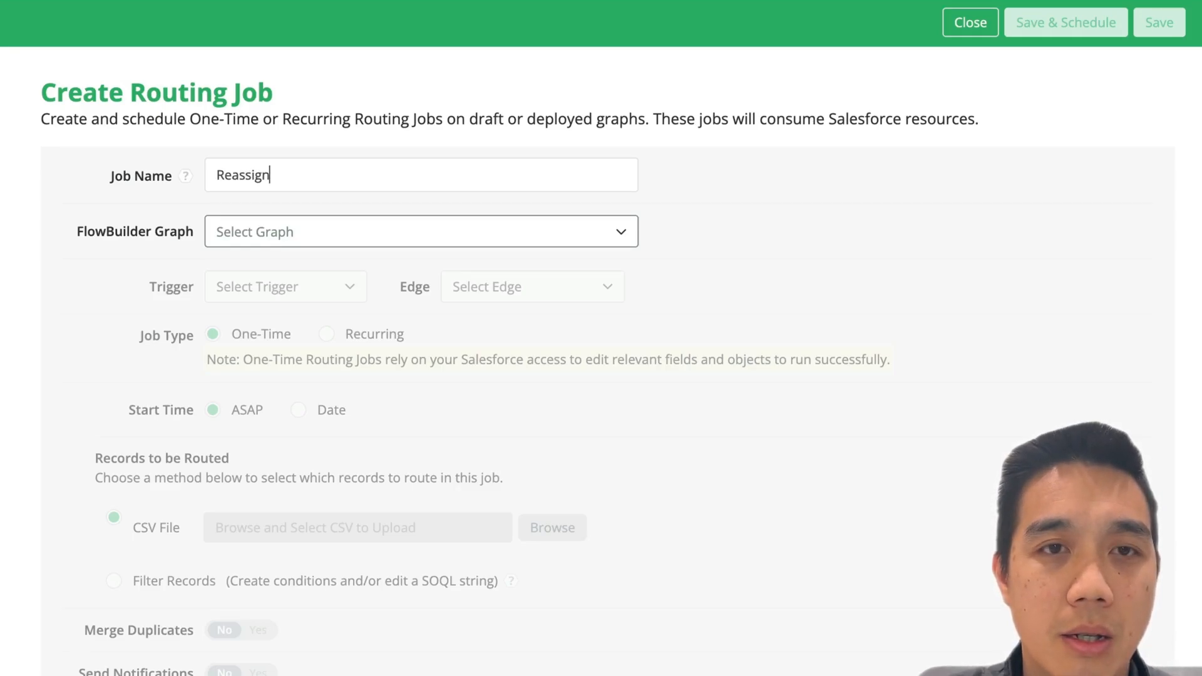
pyautogui.write(' Expire')
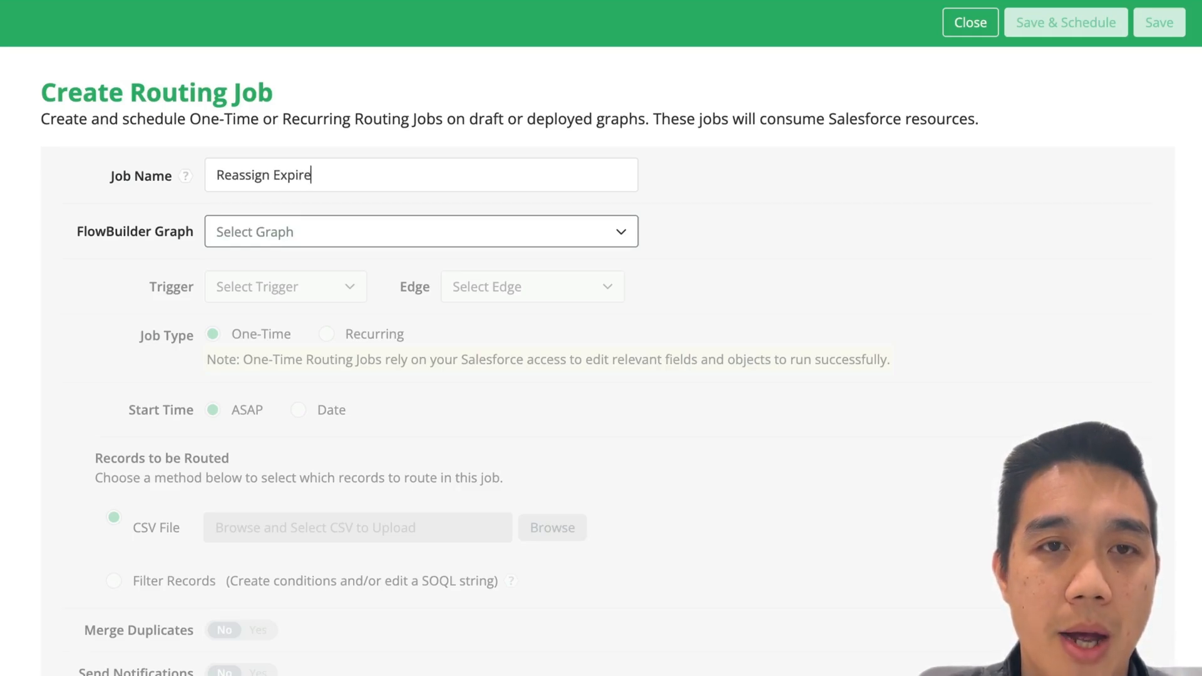
pyautogui.write('d Records')
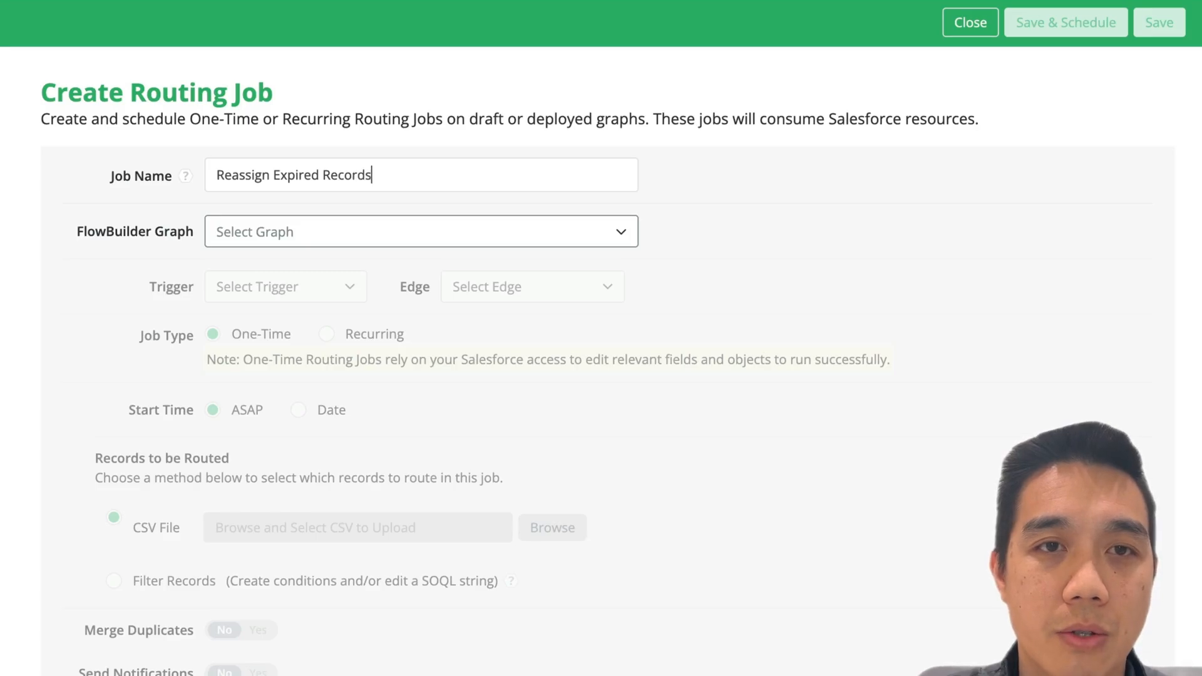
# - Assign the Reassign Expired Records graph to the job, with the New Lead trigger and the Insert edge
pyautogui.click(398, 230)
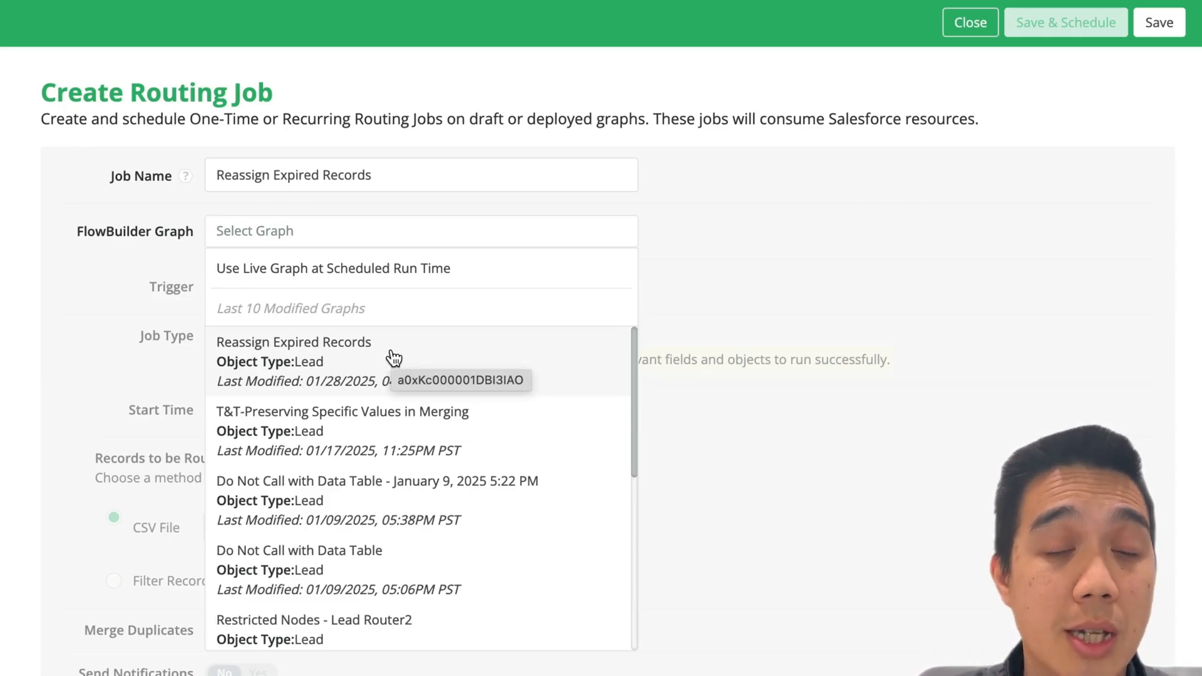
pyautogui.click(393, 358)
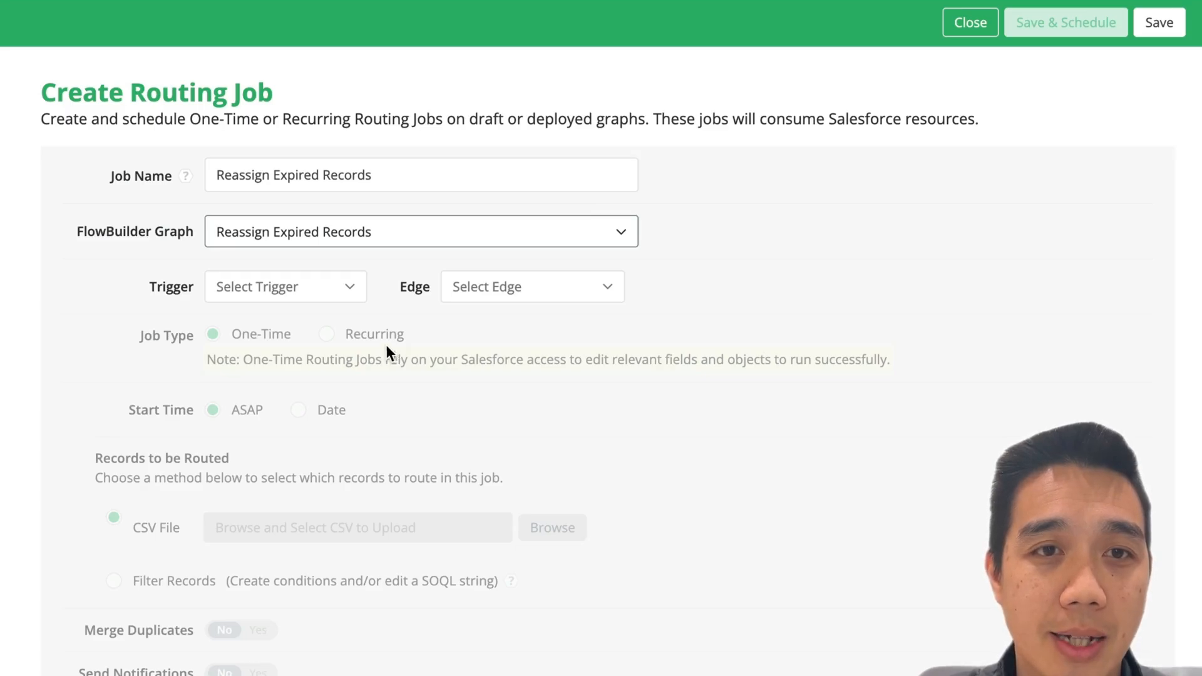
pyautogui.click(351, 290)
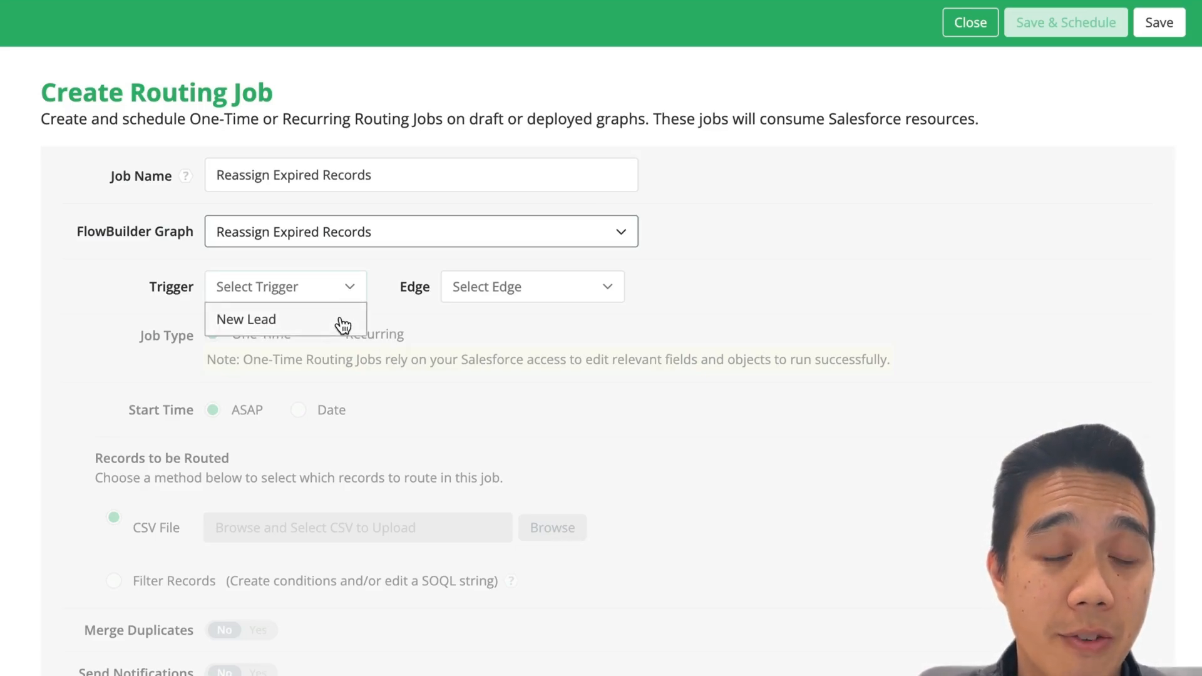
pyautogui.click(343, 322)
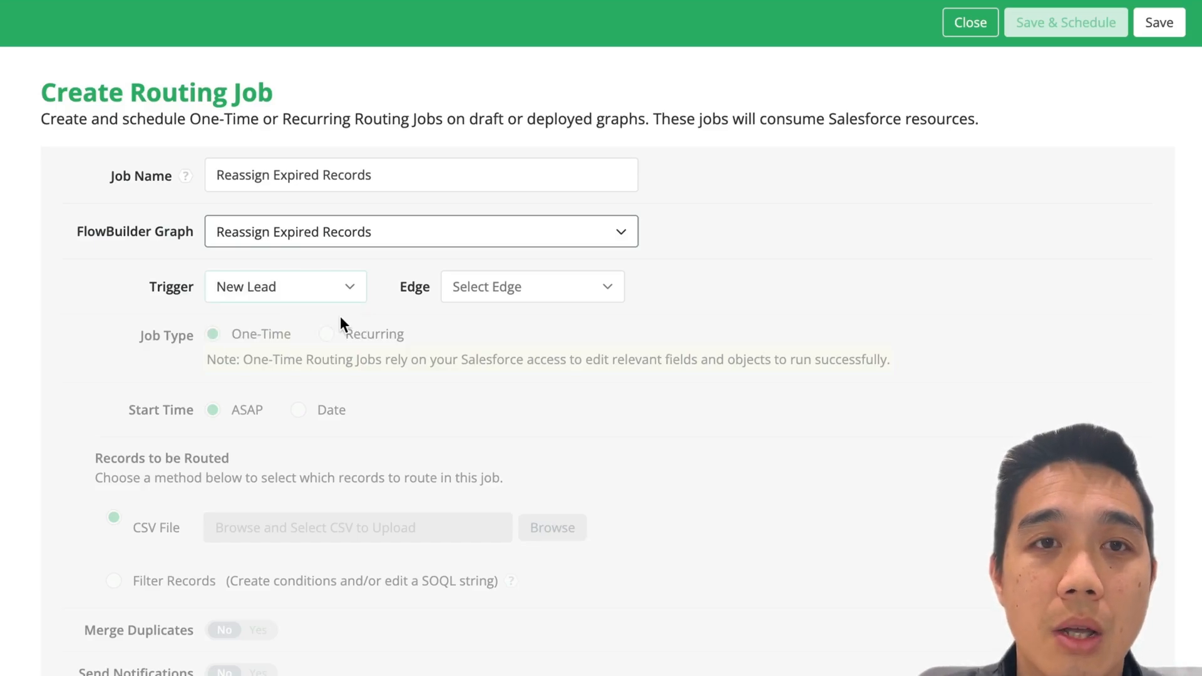
pyautogui.click(467, 299)
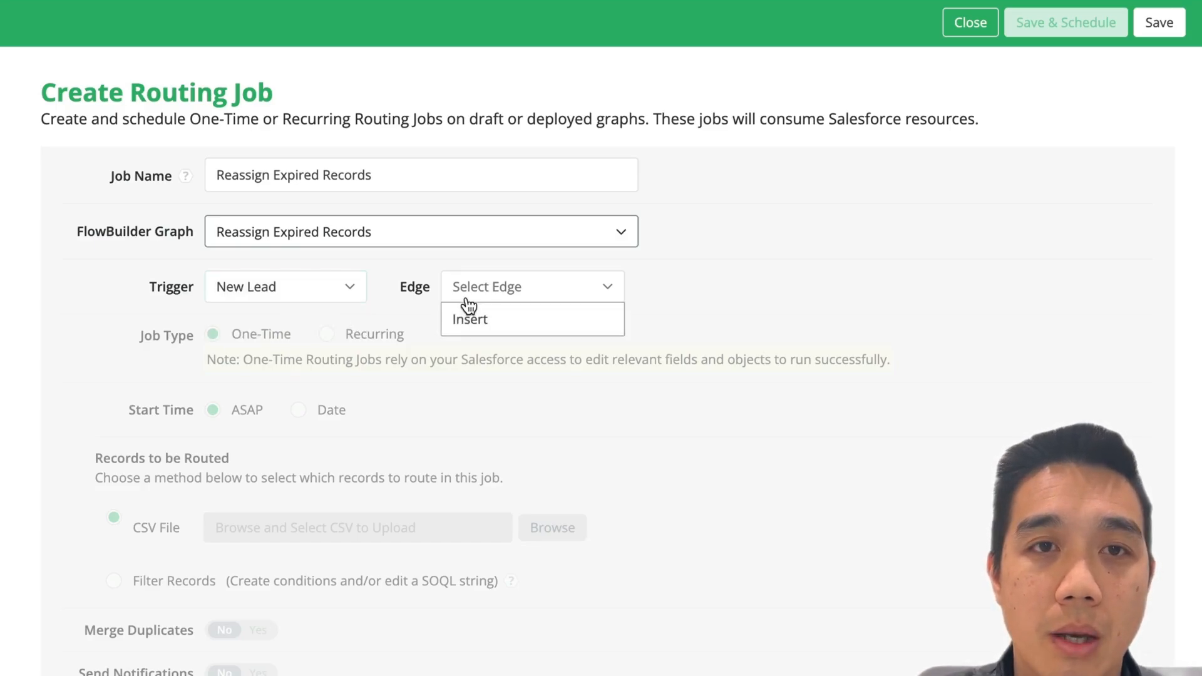
pyautogui.click(470, 321)
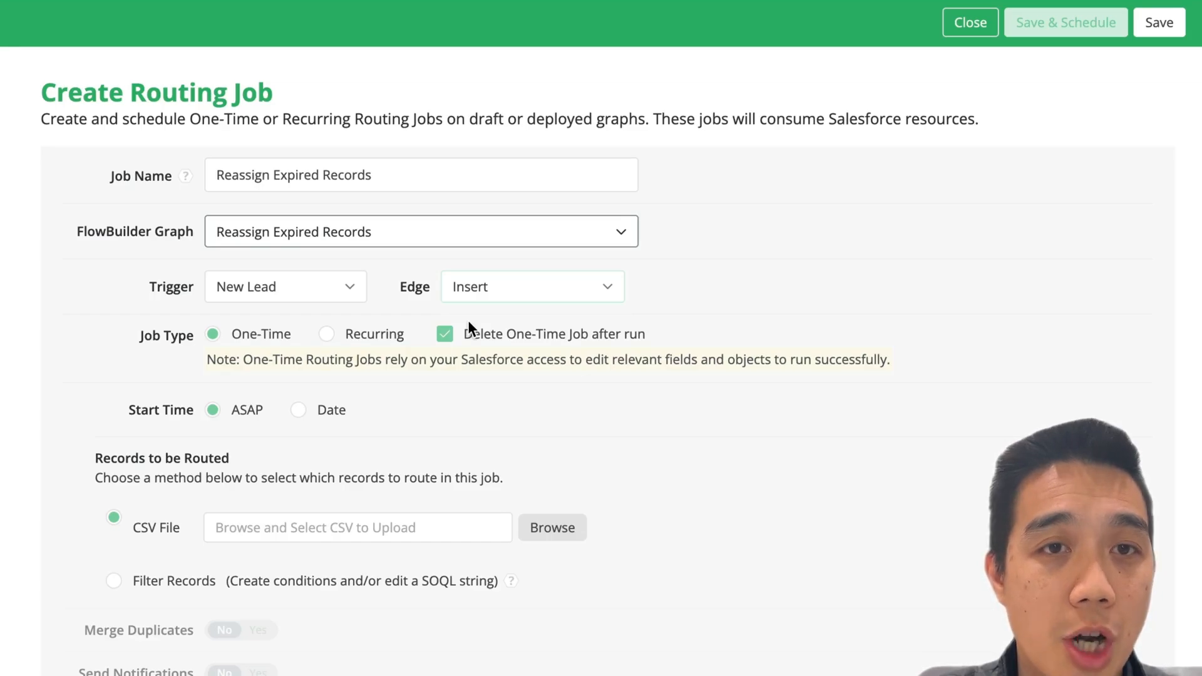
# - Make the job recurring with start date 01/28/2025 and a Daily frequency
pyautogui.click(328, 332)
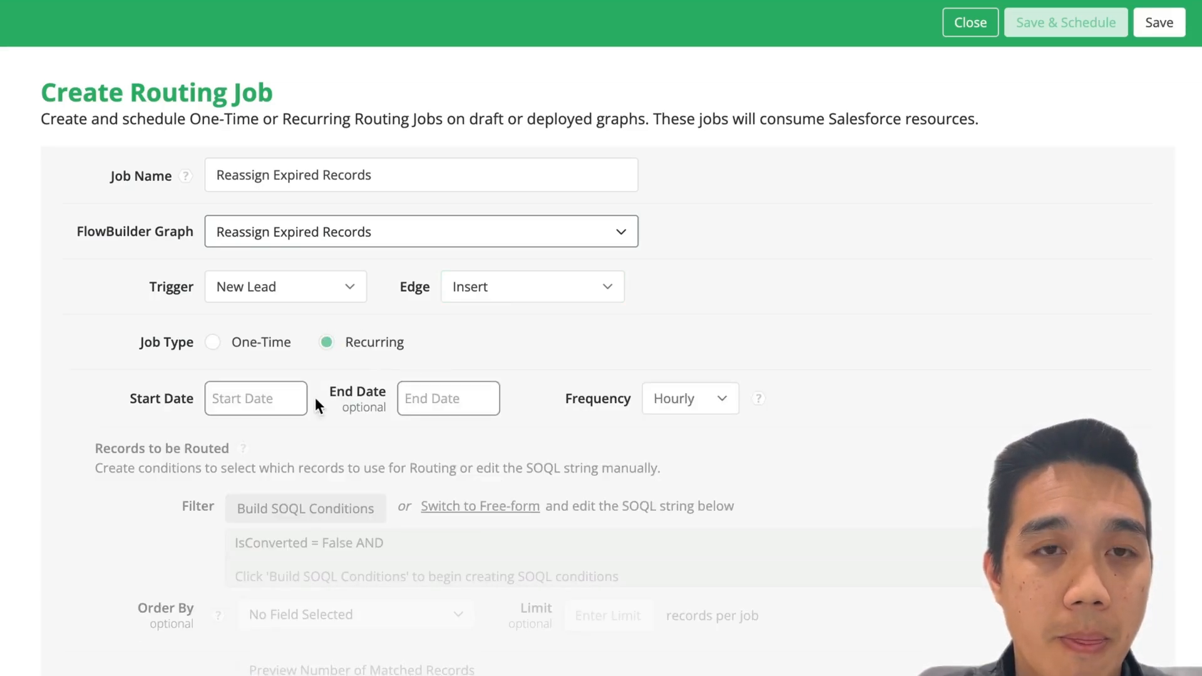
pyautogui.click(267, 404)
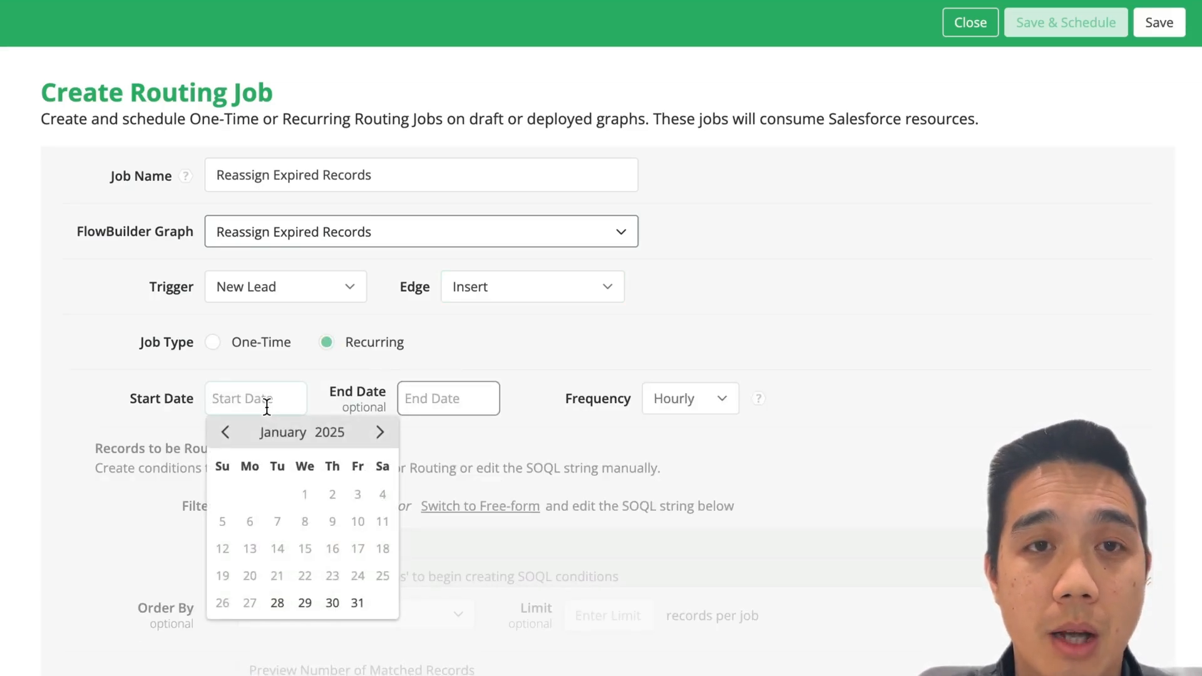
pyautogui.click(277, 604)
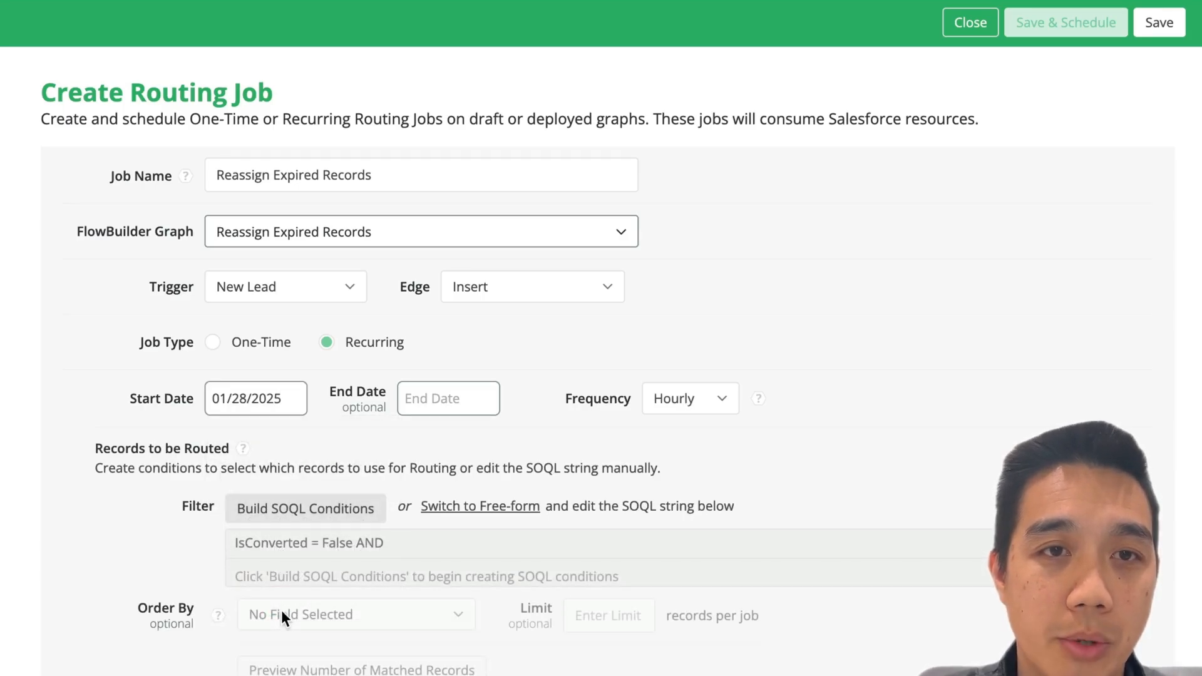
pyautogui.click(726, 415)
pyautogui.click(712, 465)
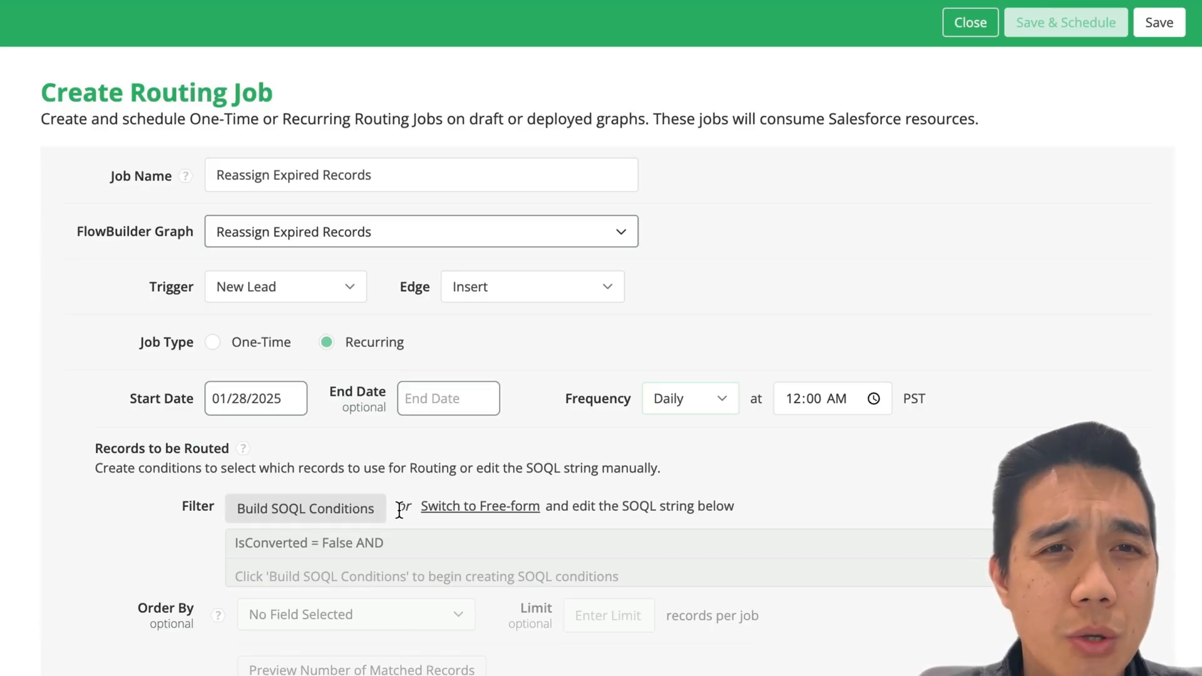
pyautogui.click(359, 524)
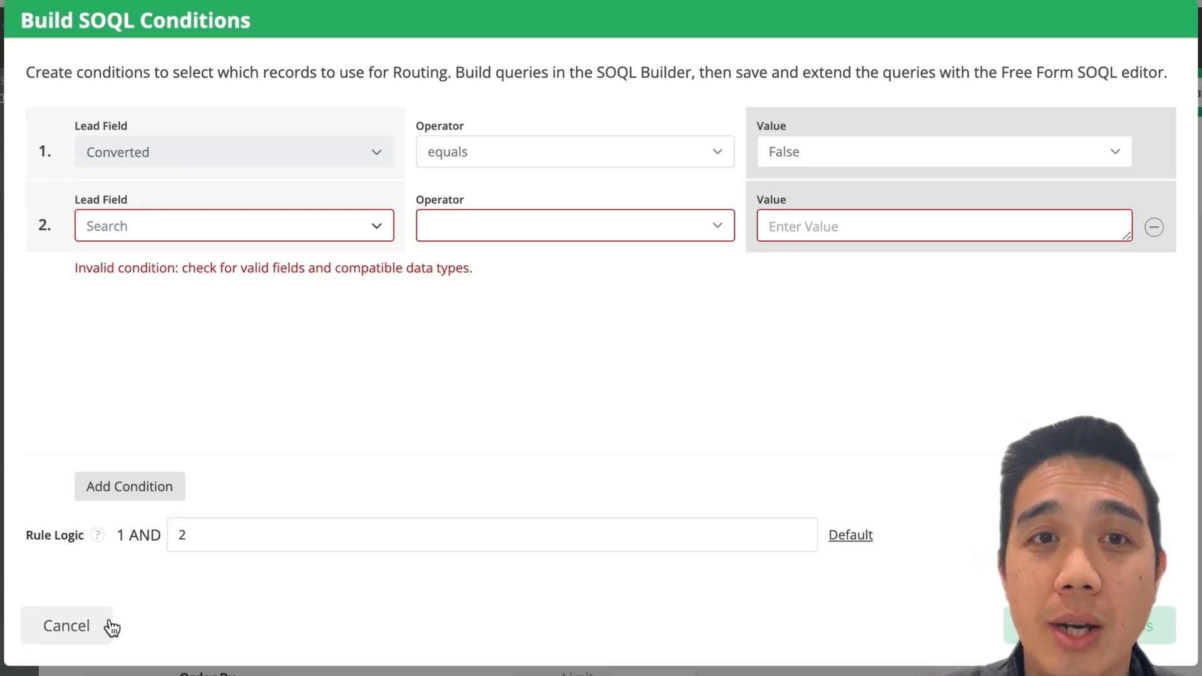
pyautogui.click(69, 625)
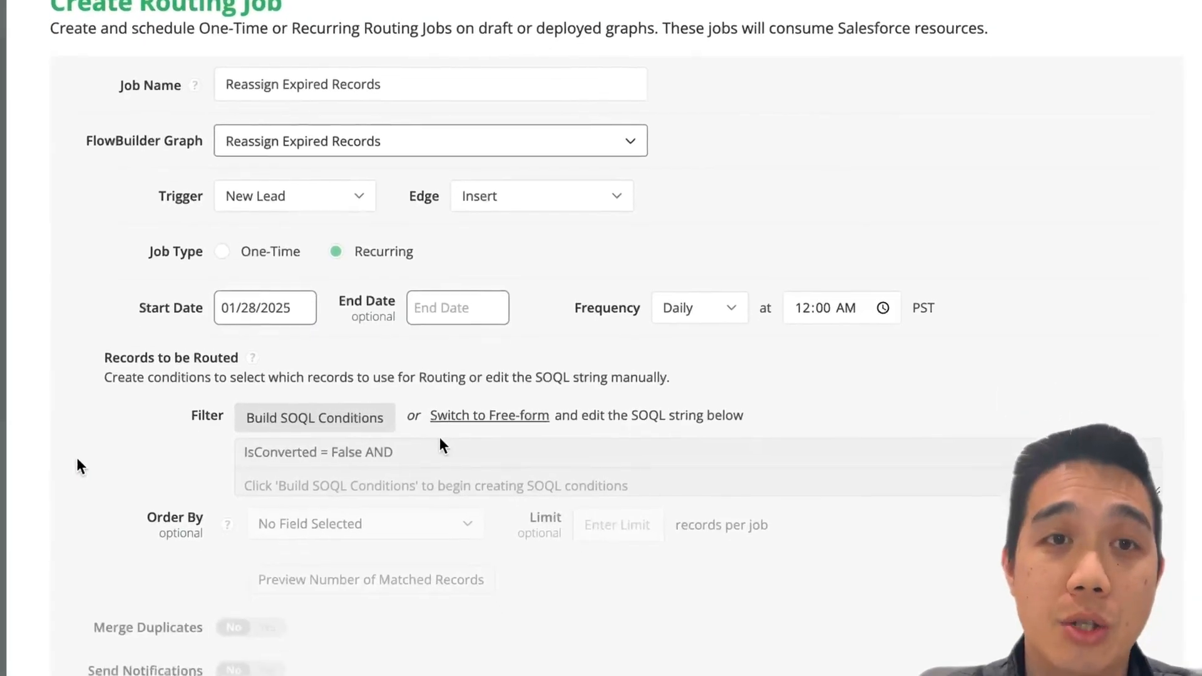
pyautogui.moveTo(430, 391)
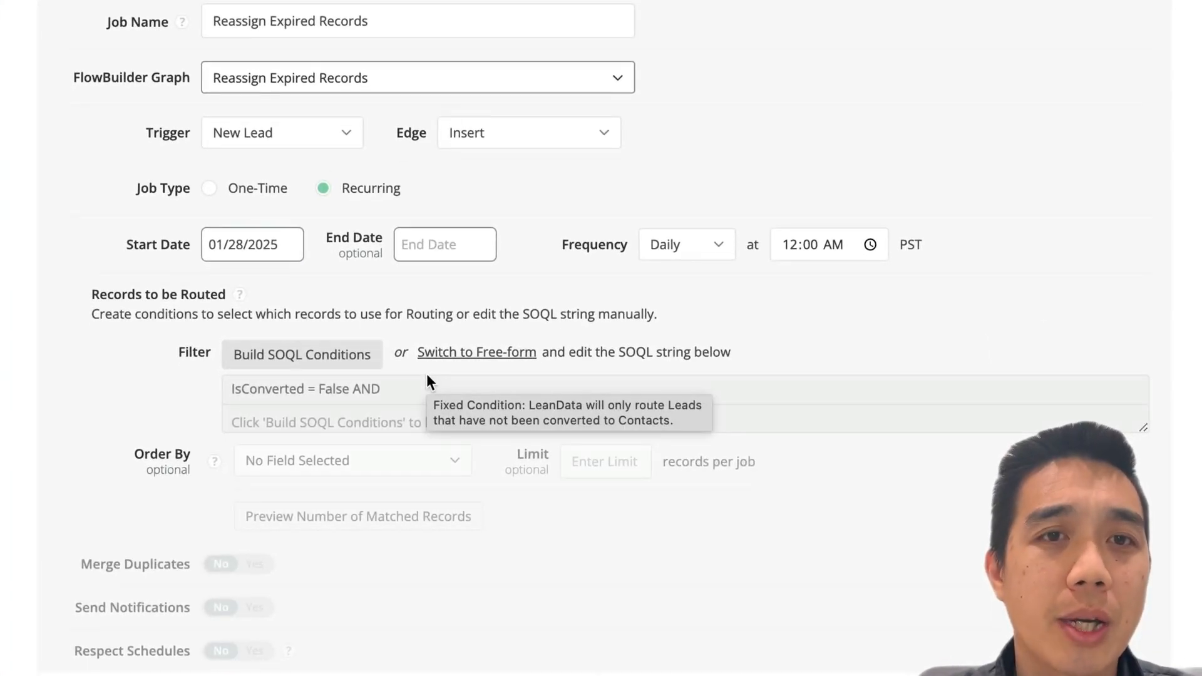
# - Switch the record filter to free-form SOQL and enter the condition "LastActivityDate = N_Days_Ago:60"
pyautogui.click(483, 361)
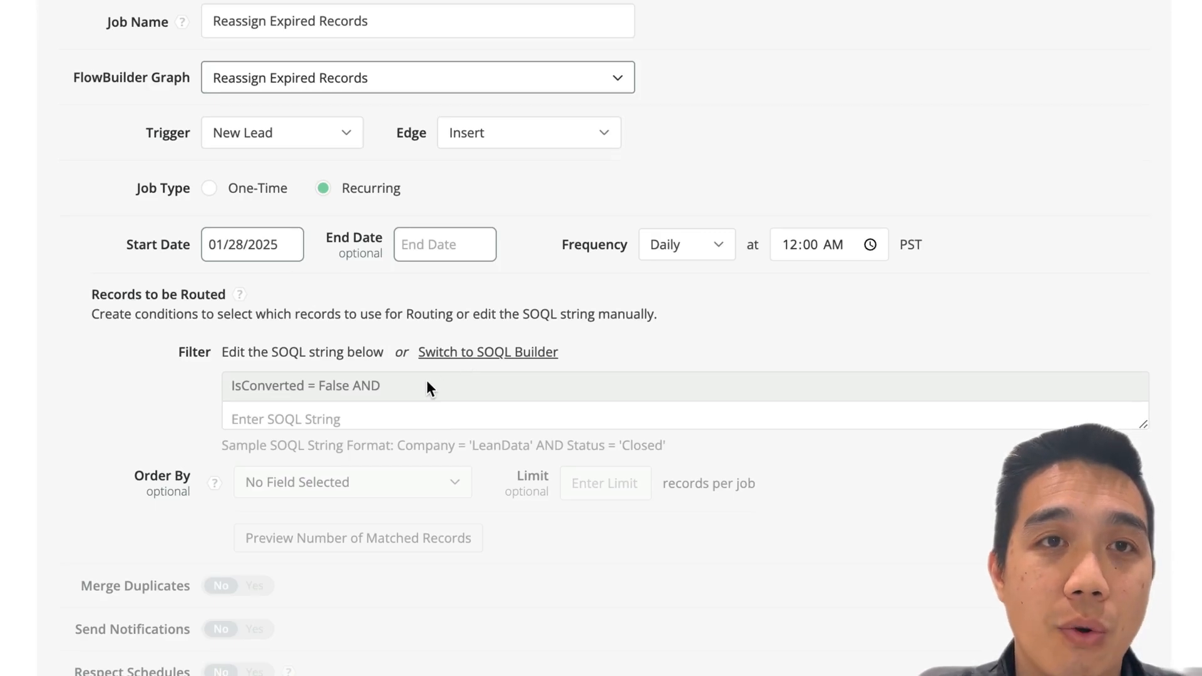
pyautogui.moveTo(409, 387)
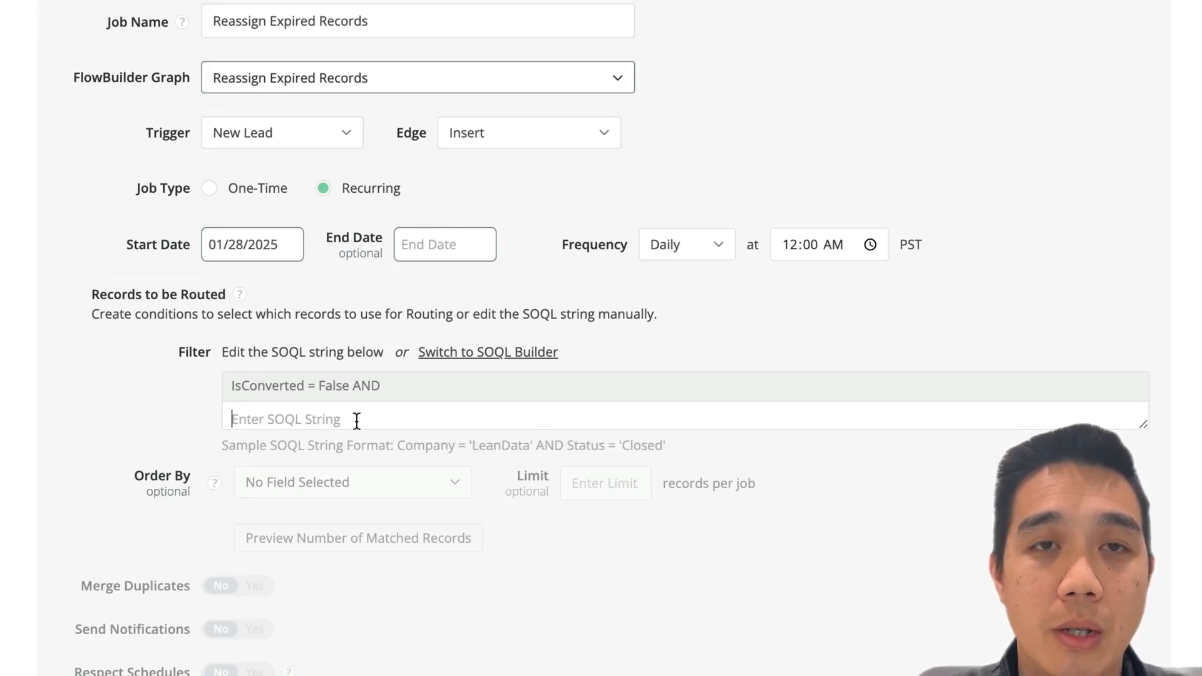
pyautogui.write('LastActivity')
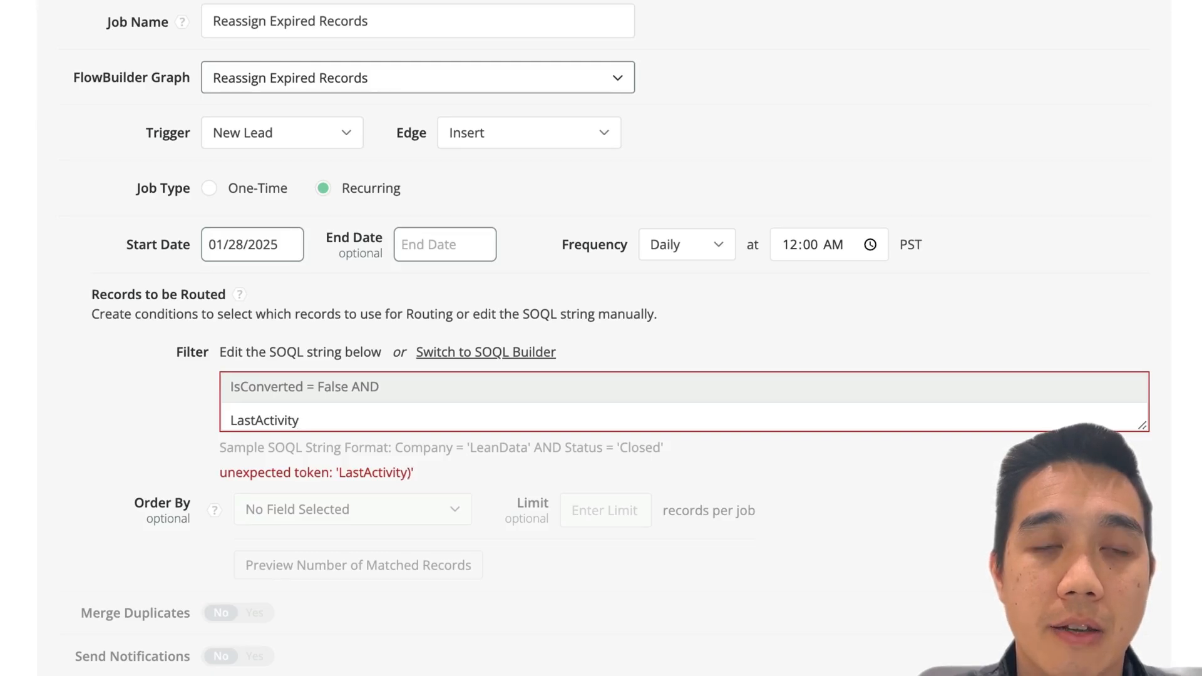
pyautogui.write('Date')
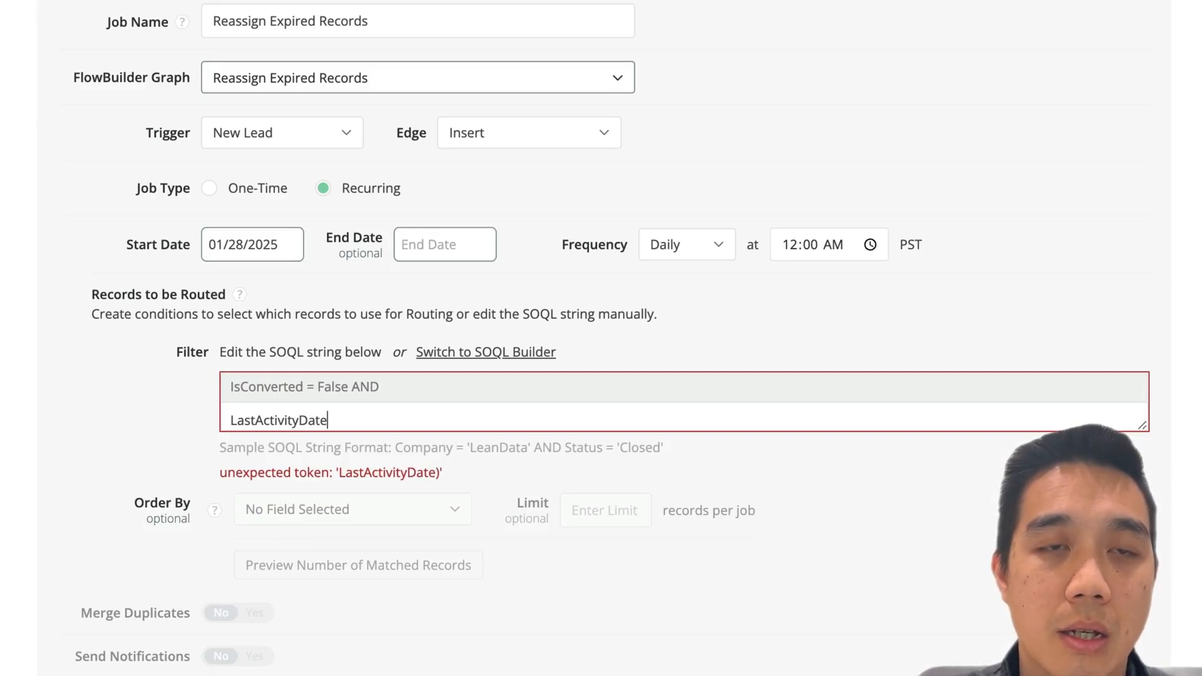
pyautogui.write(' =')
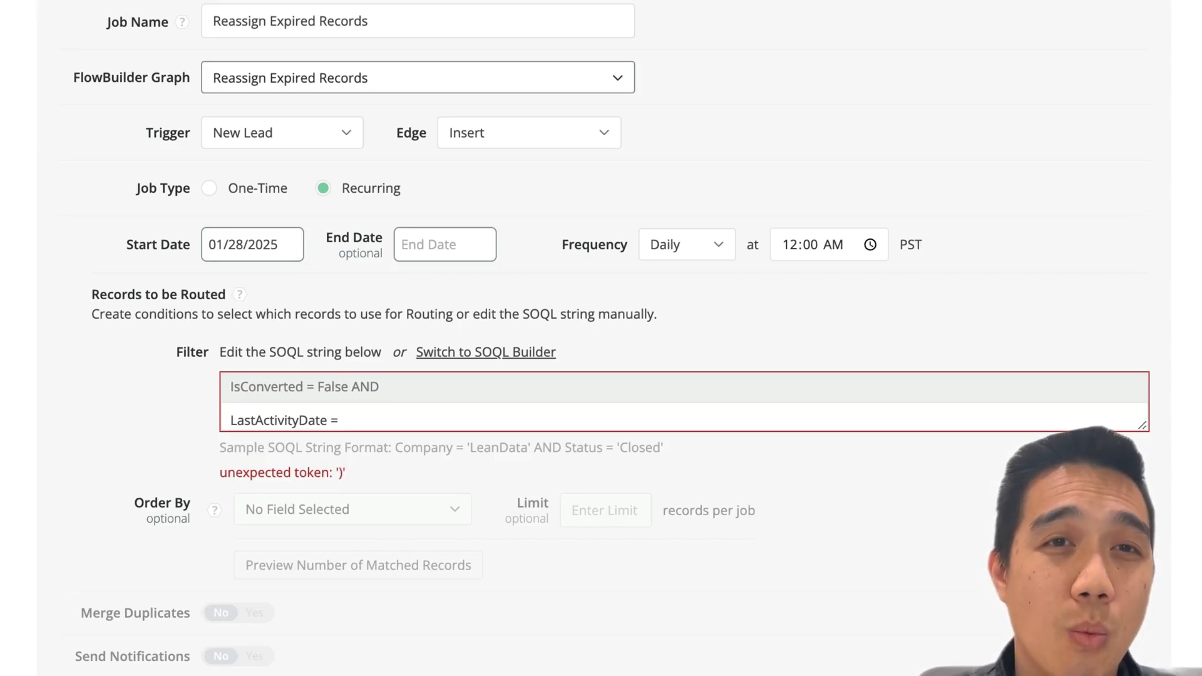
pyautogui.write(' N')
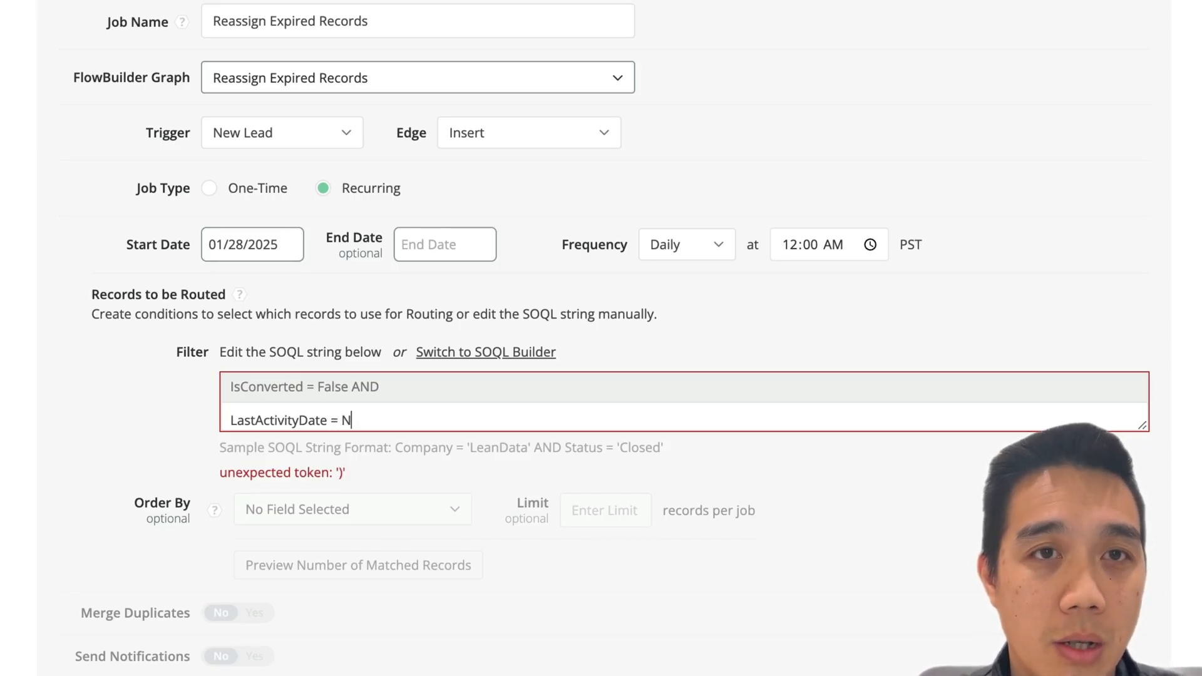
pyautogui.write('_')
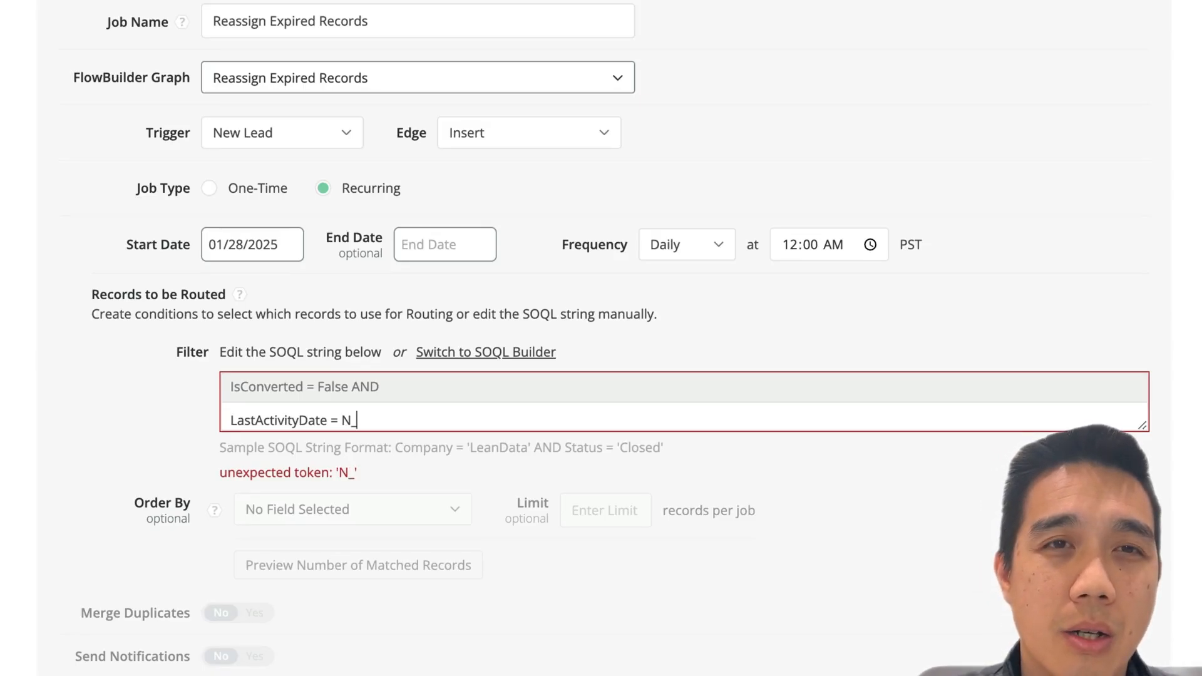
pyautogui.write('Days')
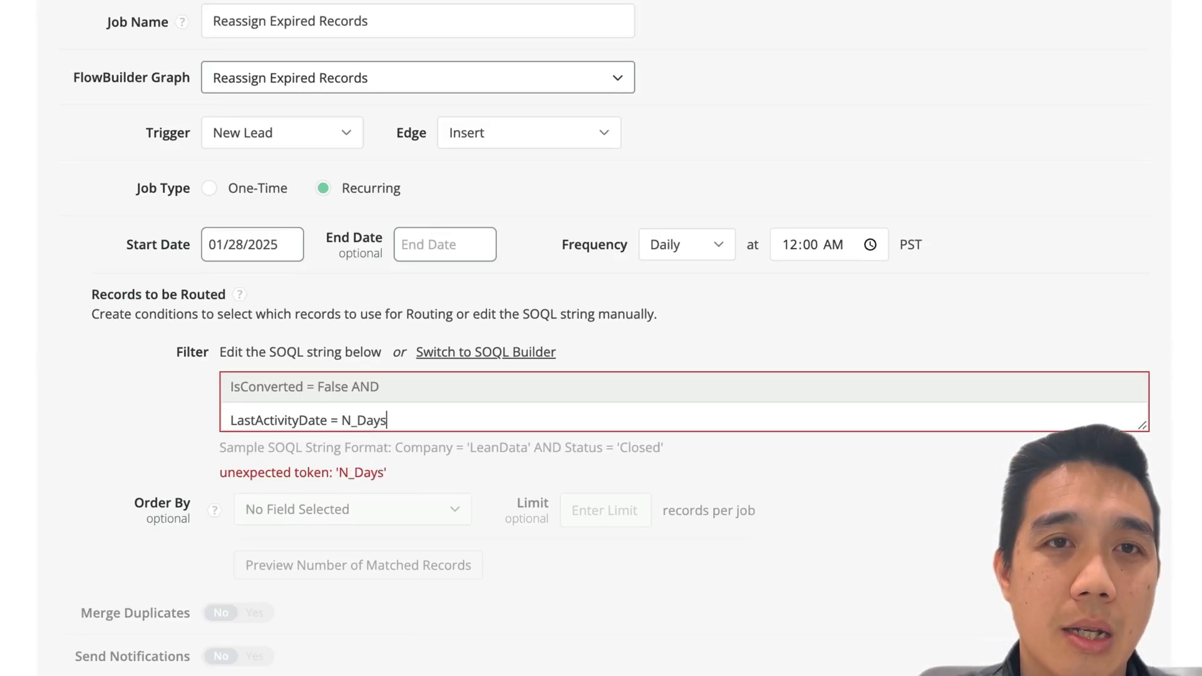
pyautogui.write('_')
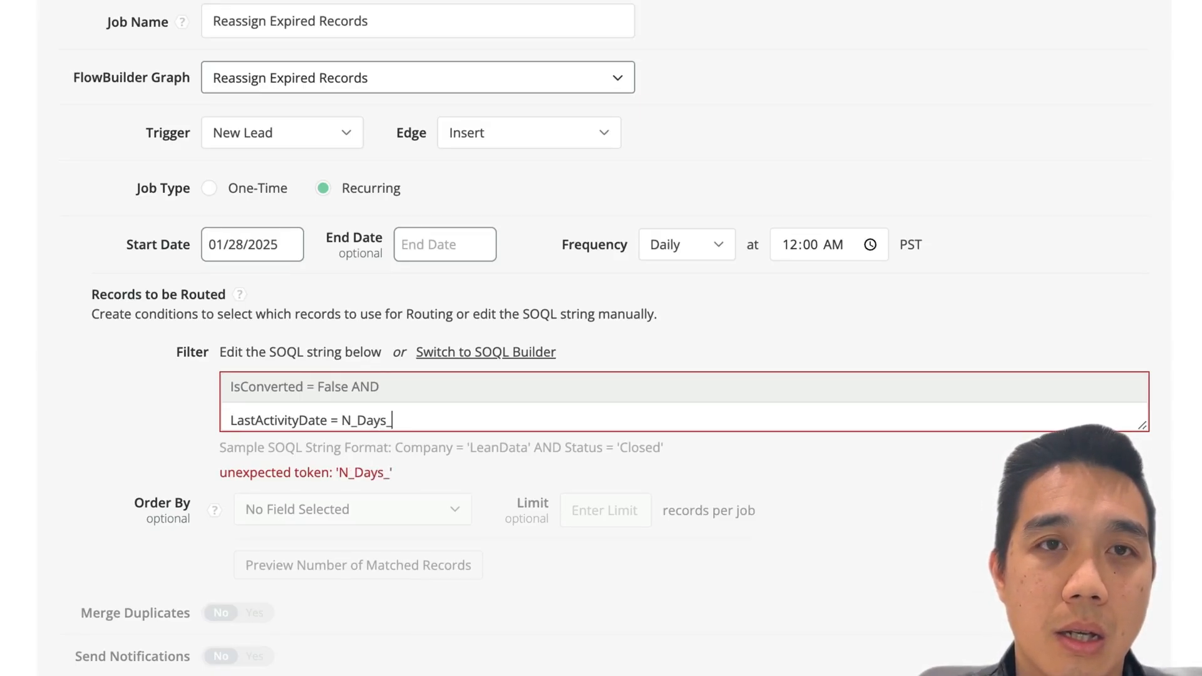
pyautogui.write('A')
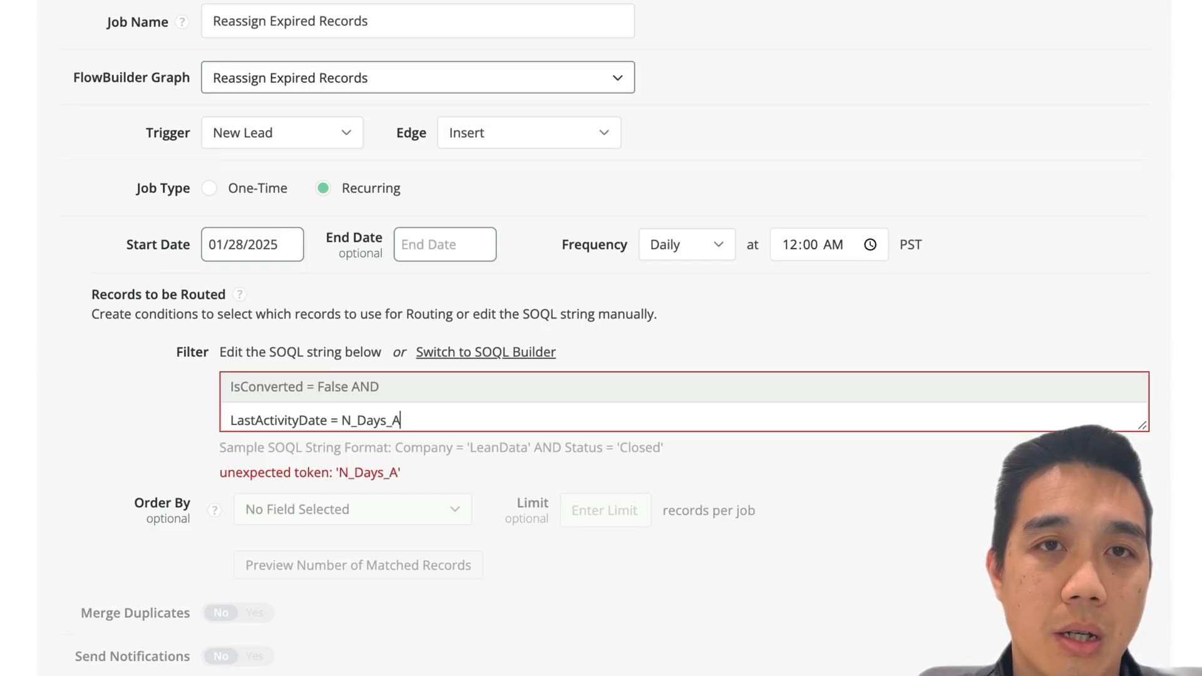
pyautogui.write('go:')
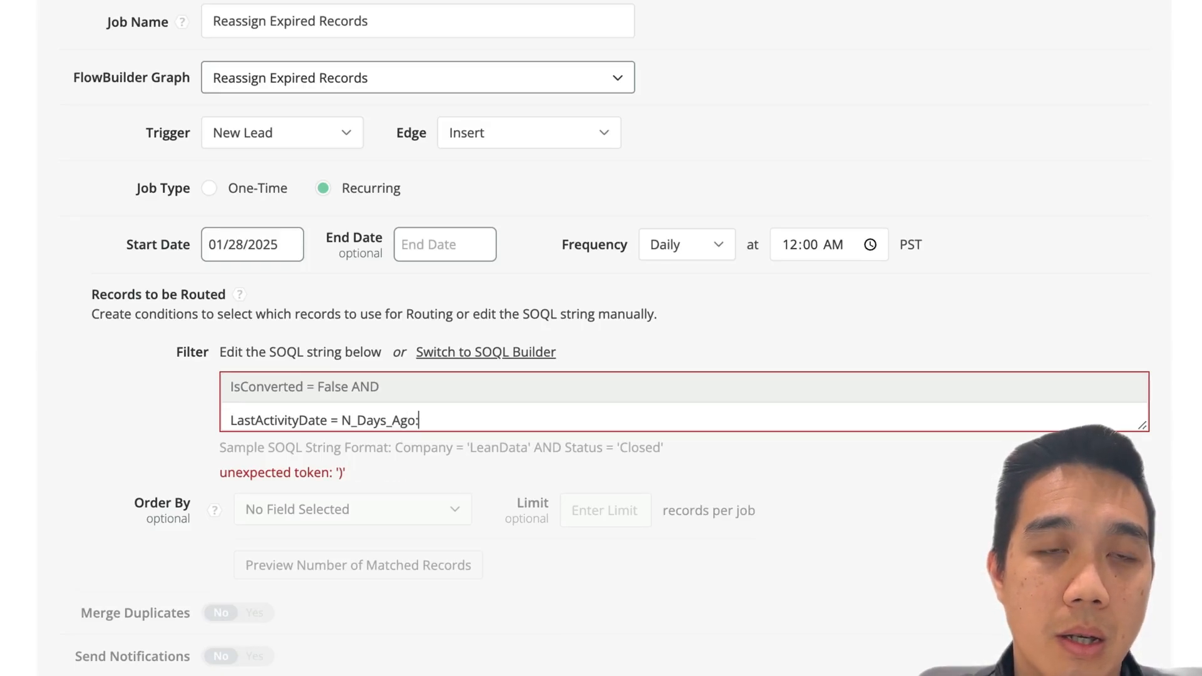
pyautogui.write('60')
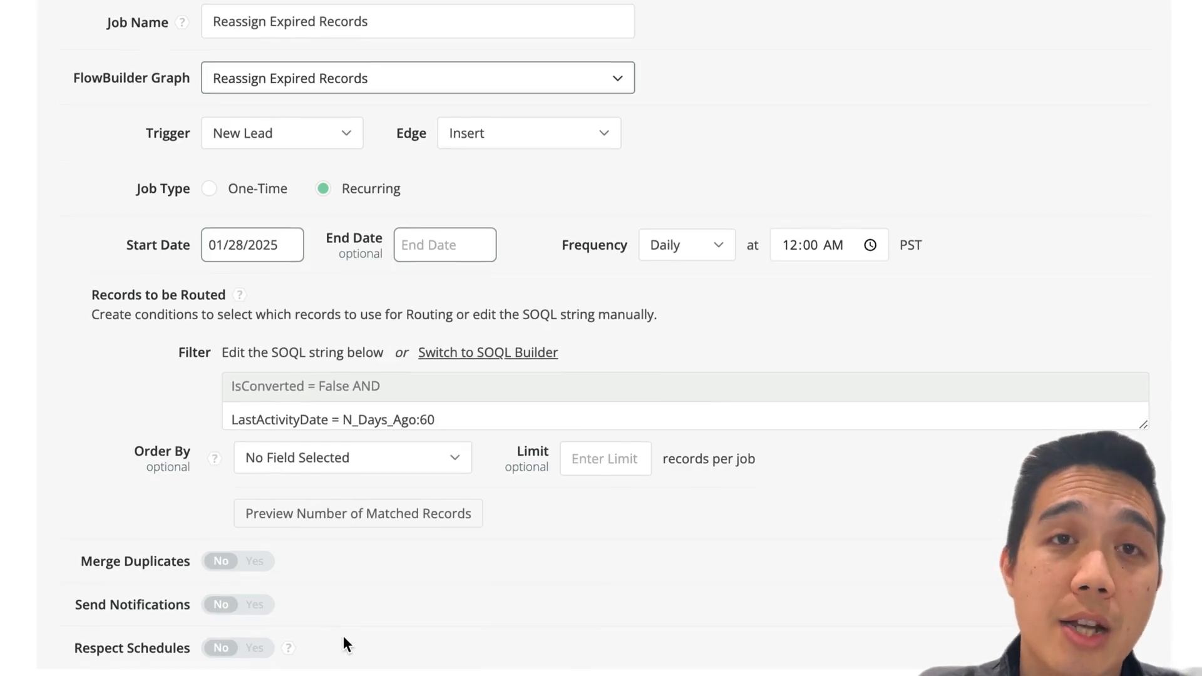
# - Save the routing job and schedule it without completion notifications
pyautogui.scroll(3, 343, 645)
pyautogui.scroll(1, 1026, 62)
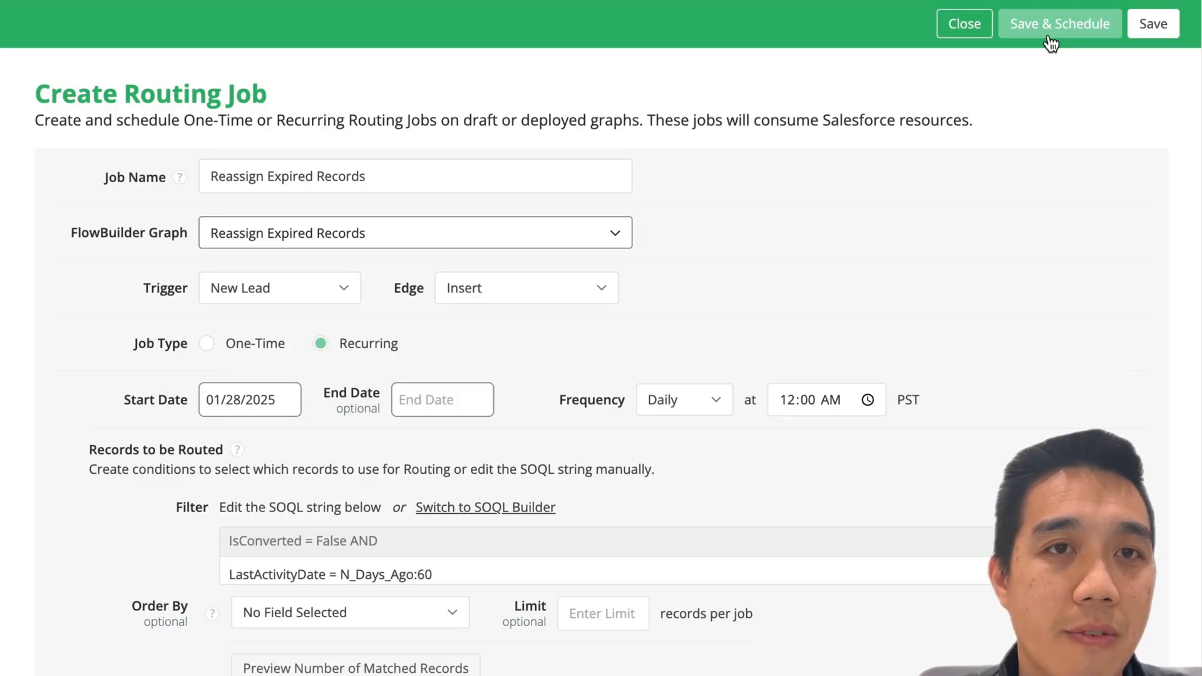
pyautogui.click(1049, 35)
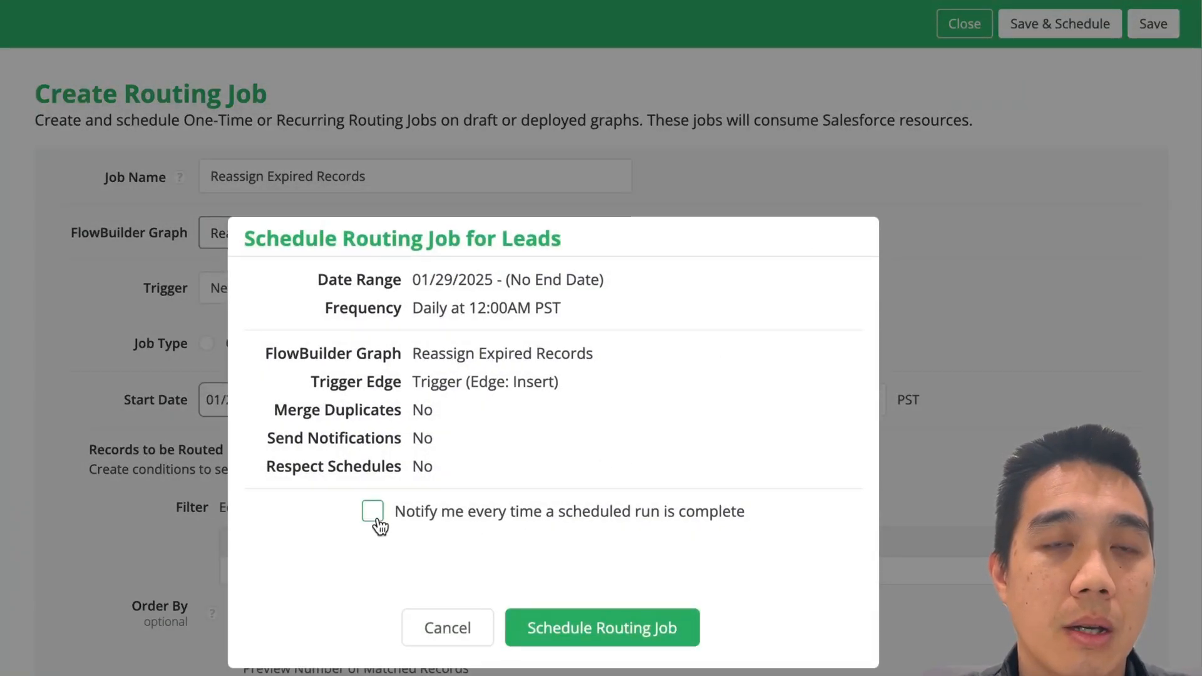
pyautogui.click(572, 626)
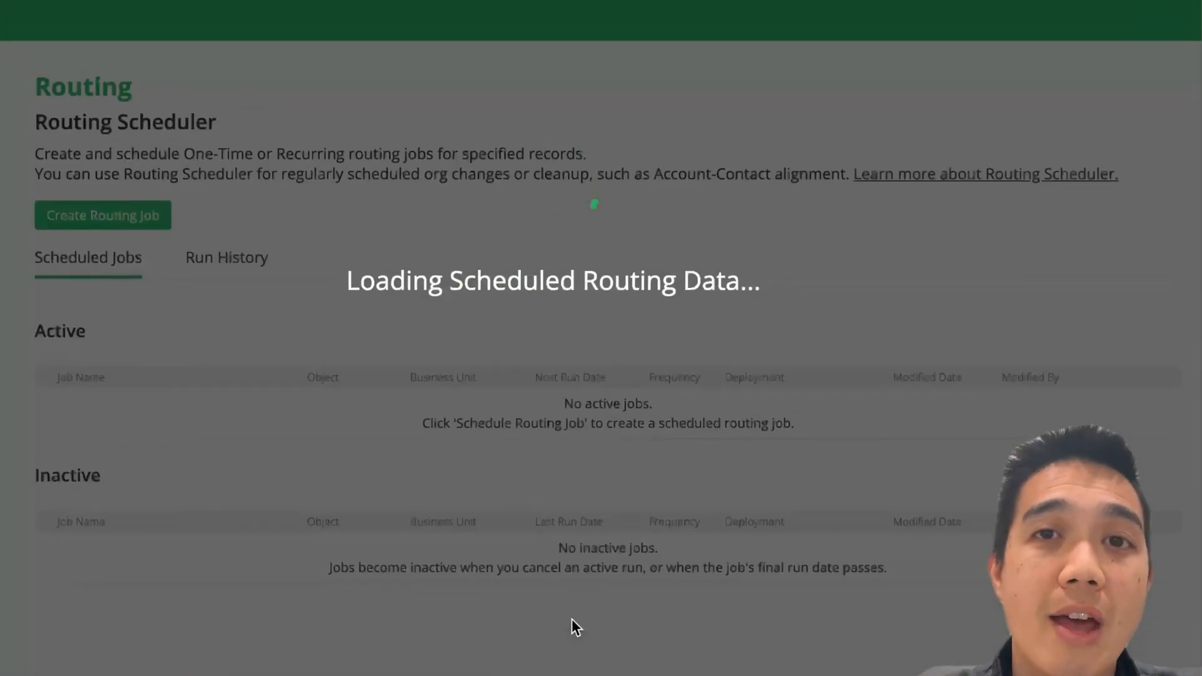